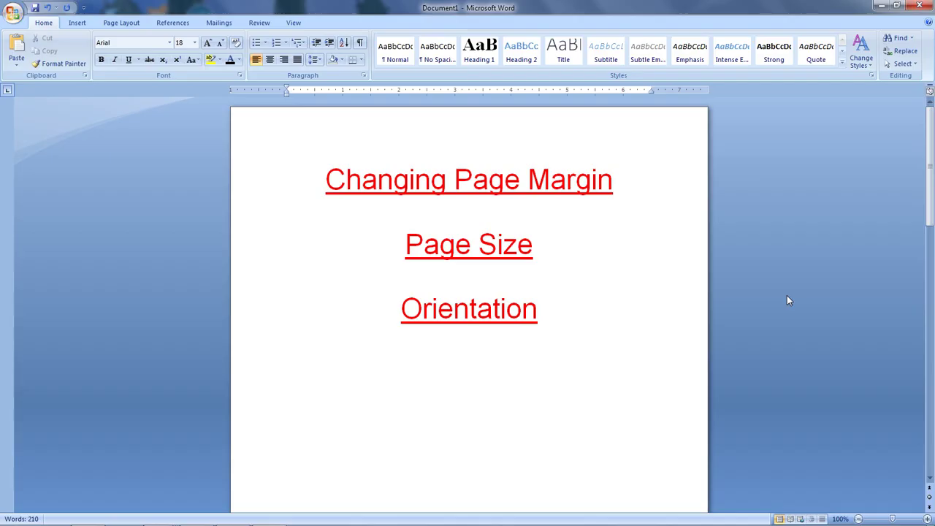
- Place the cursor below the Orientation heading and scroll through the document
click(672, 344)
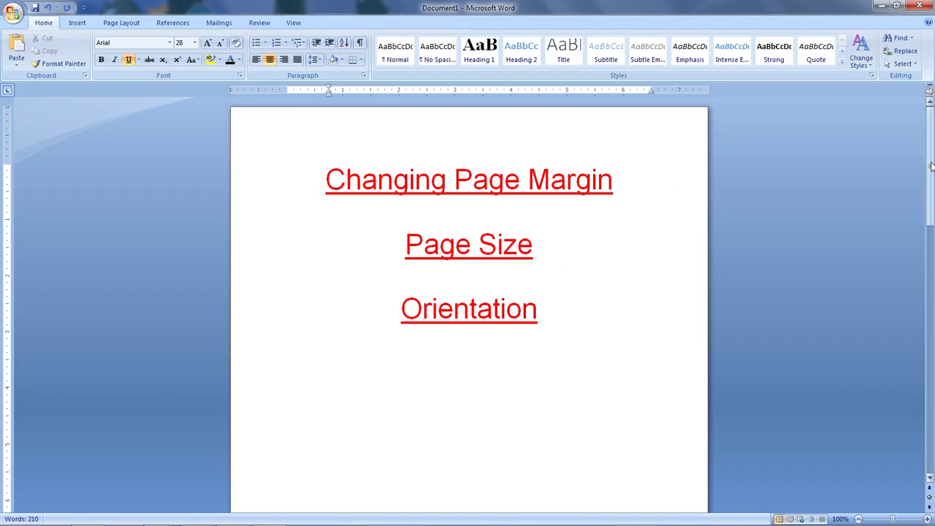
drag(931, 167, 933, 337)
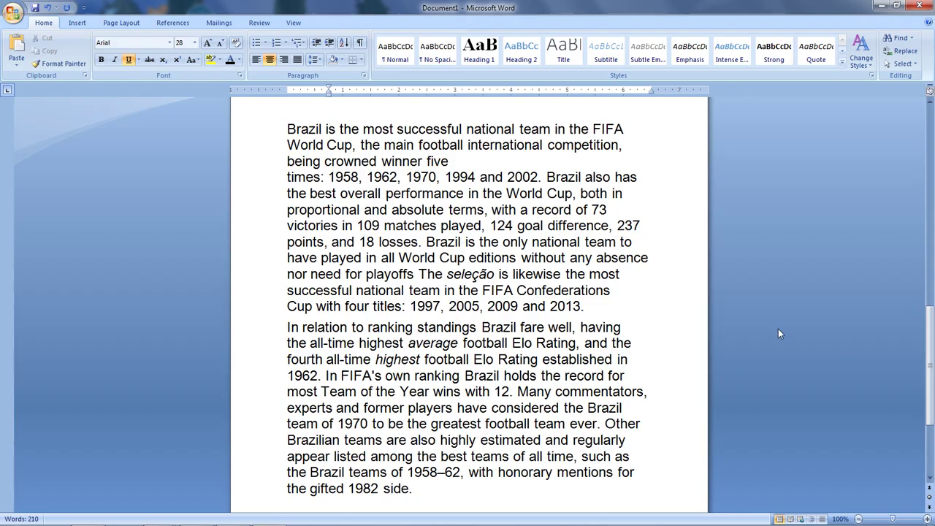
drag(932, 337, 933, 252)
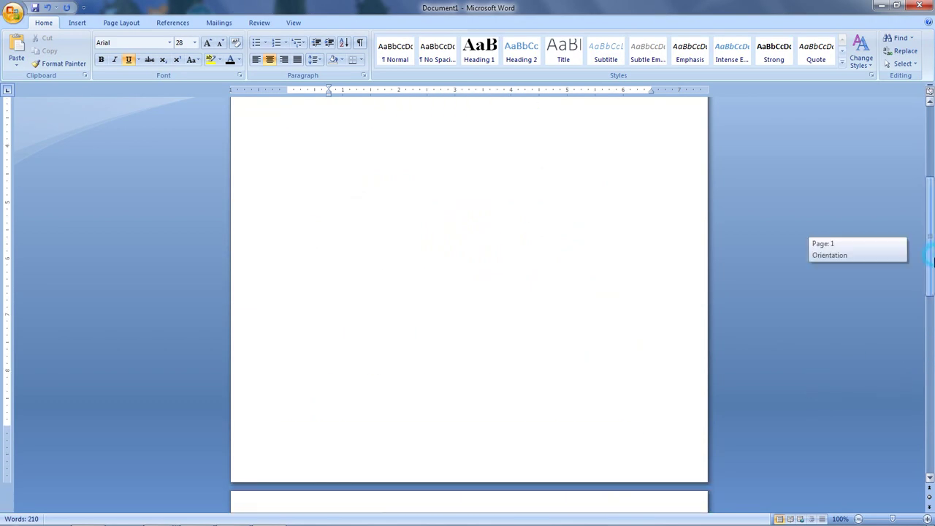
- Apply the Narrow 0.5" margin preset from Page Layout, then reopen the margin presets
click(122, 23)
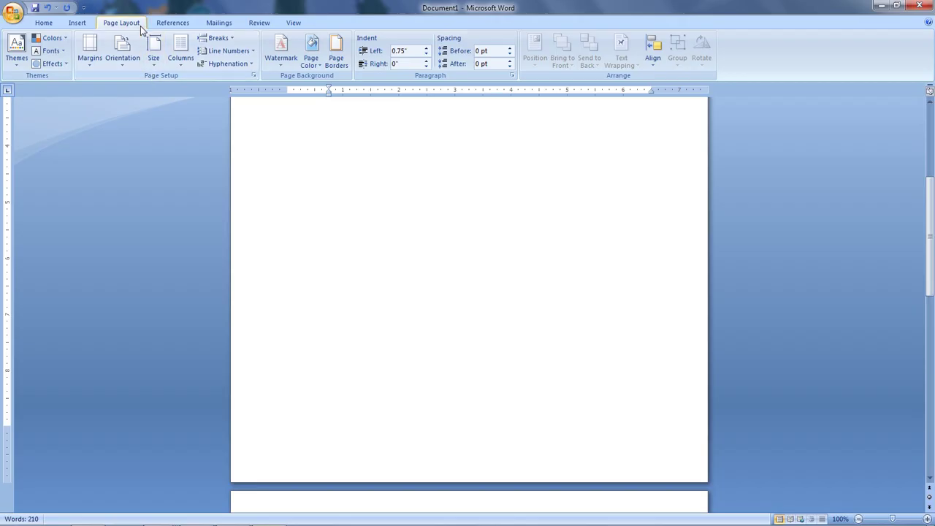
click(91, 58)
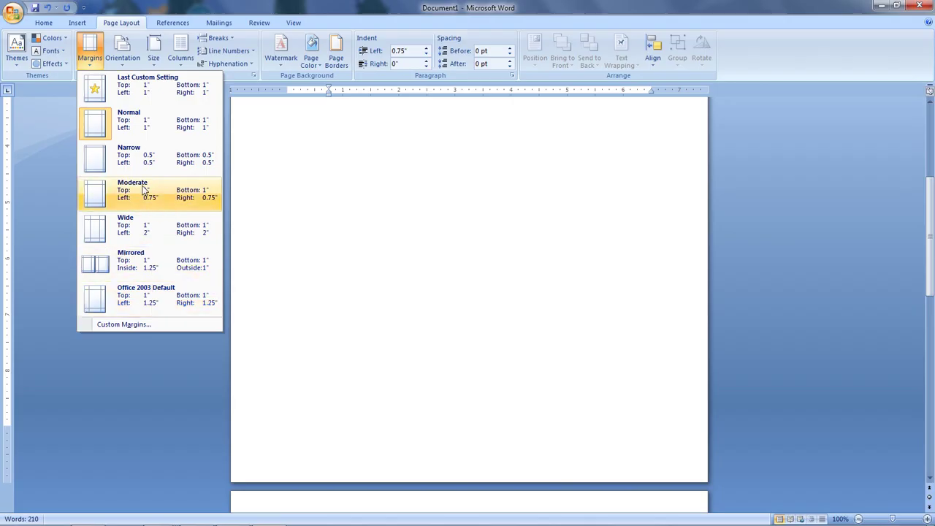
click(146, 158)
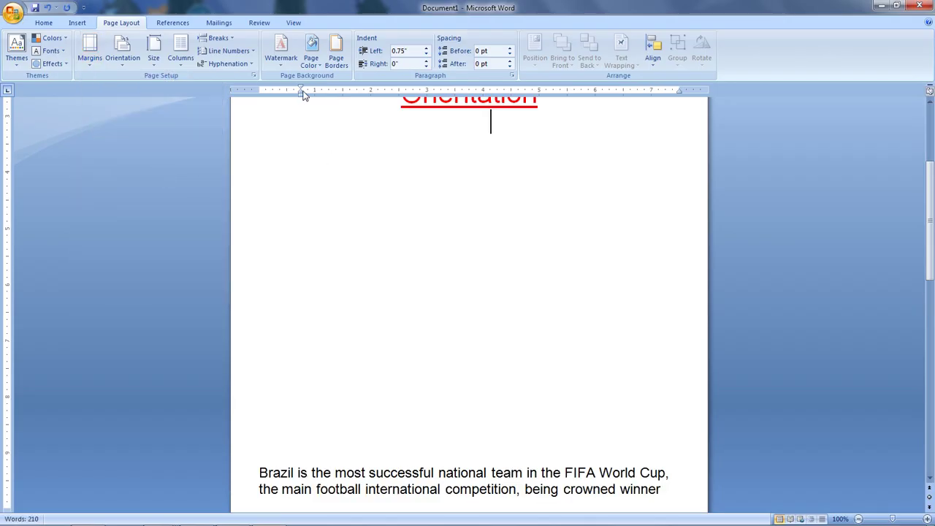
scroll(395, 372, down, 4)
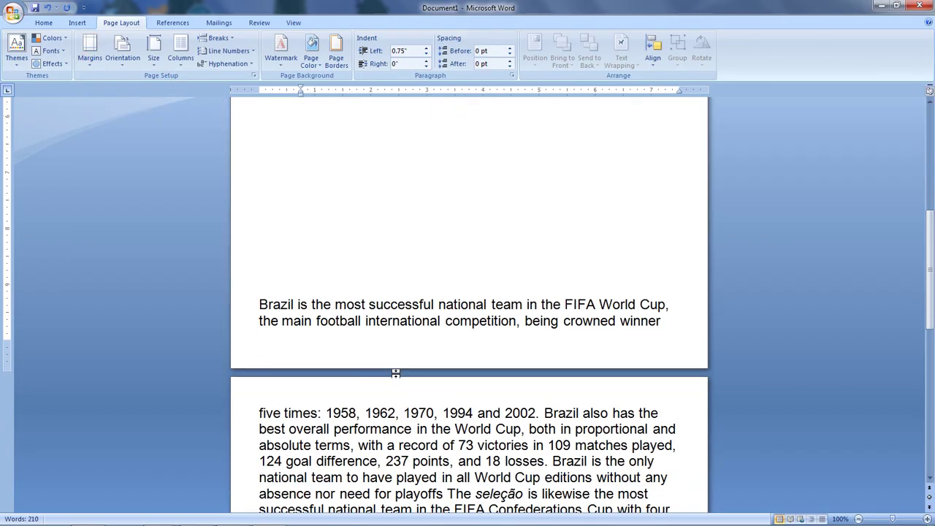
scroll(395, 373, up, 4)
click(89, 53)
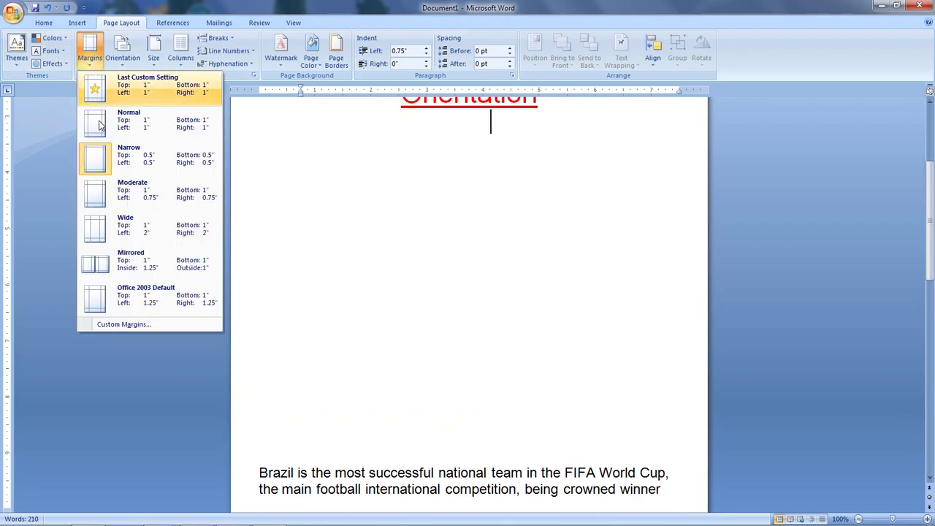
- In Page Setup's custom margins, raise the top, left and right margins, right reaching 1.4"
click(124, 324)
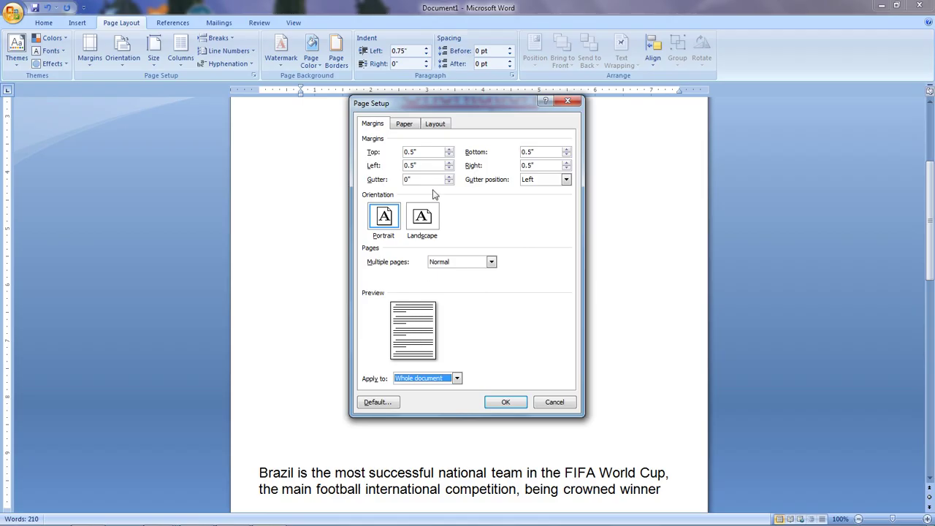
click(449, 149)
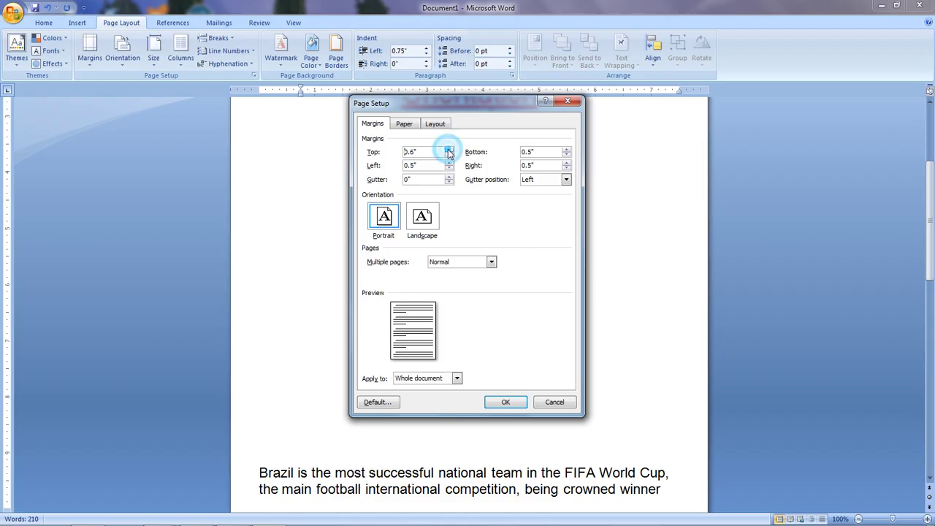
click(449, 149)
click(449, 149)
click(449, 149)
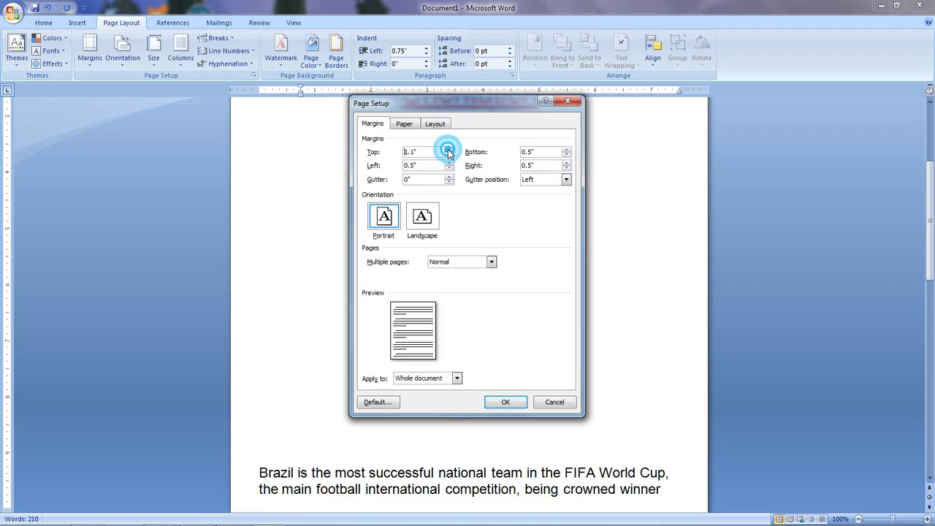
click(449, 149)
click(448, 149)
click(449, 149)
click(449, 149)
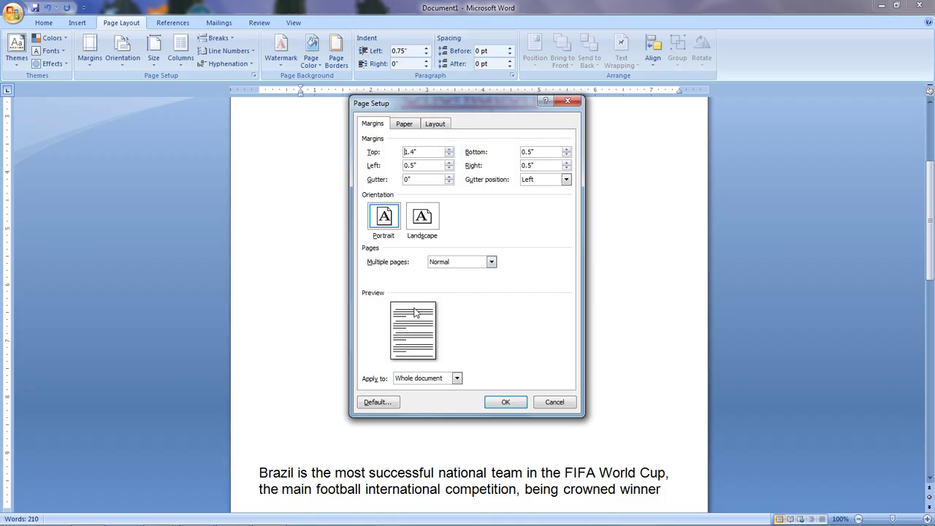
click(449, 162)
click(449, 162)
click(450, 162)
click(449, 163)
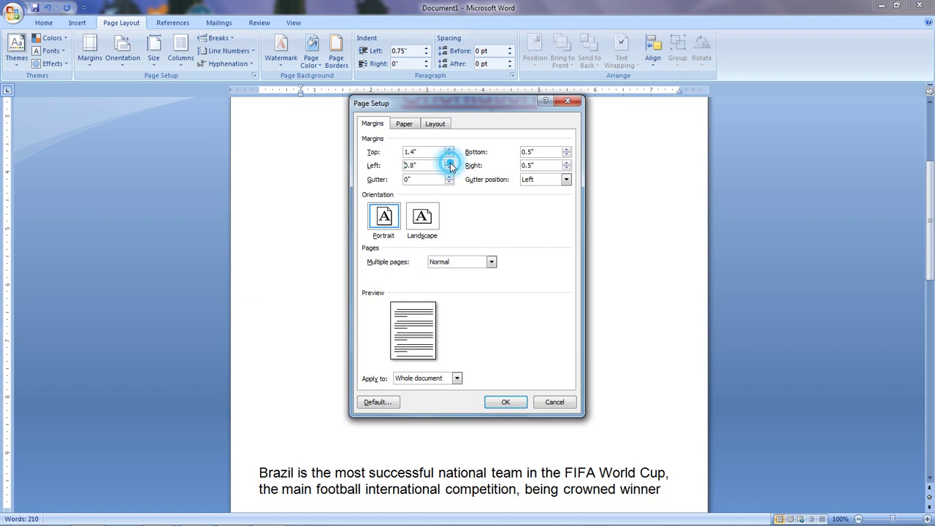
click(449, 162)
click(450, 162)
click(450, 162)
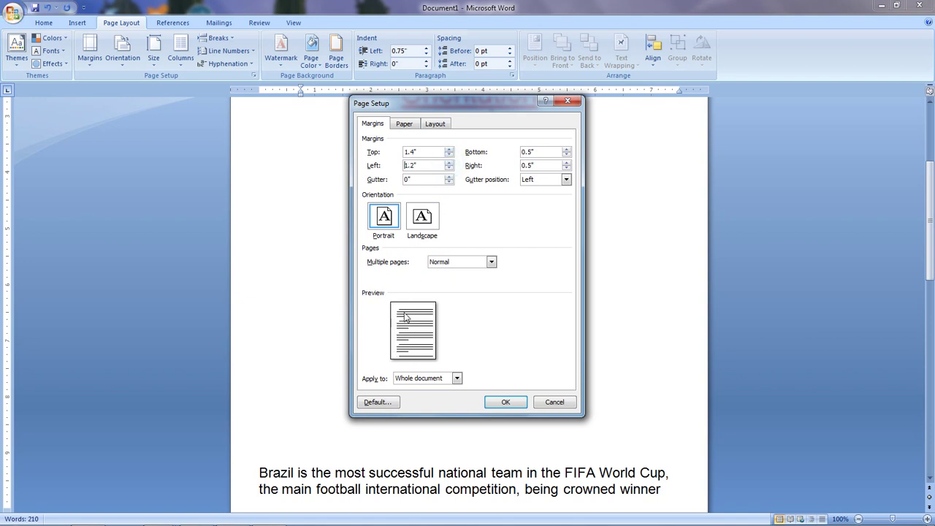
click(566, 162)
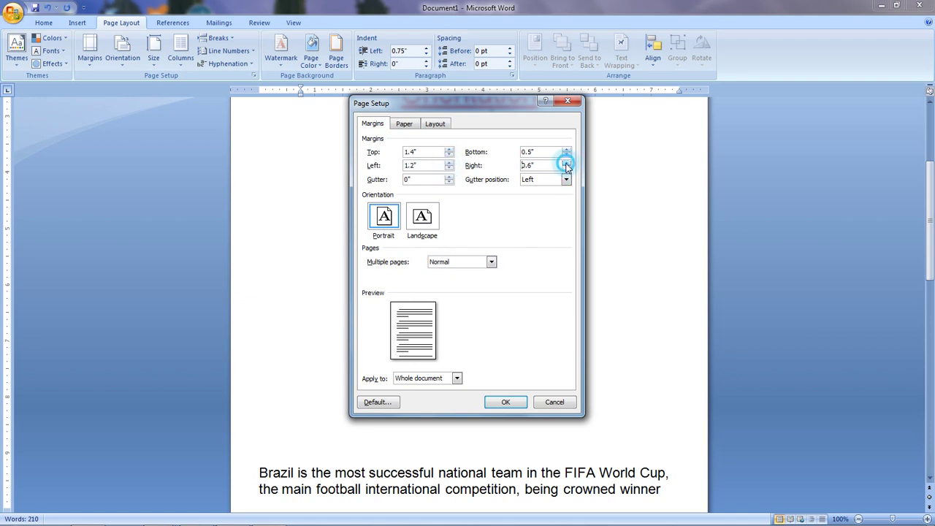
click(566, 163)
click(566, 162)
click(566, 162)
click(566, 162)
click(566, 162)
click(567, 162)
click(566, 162)
click(566, 163)
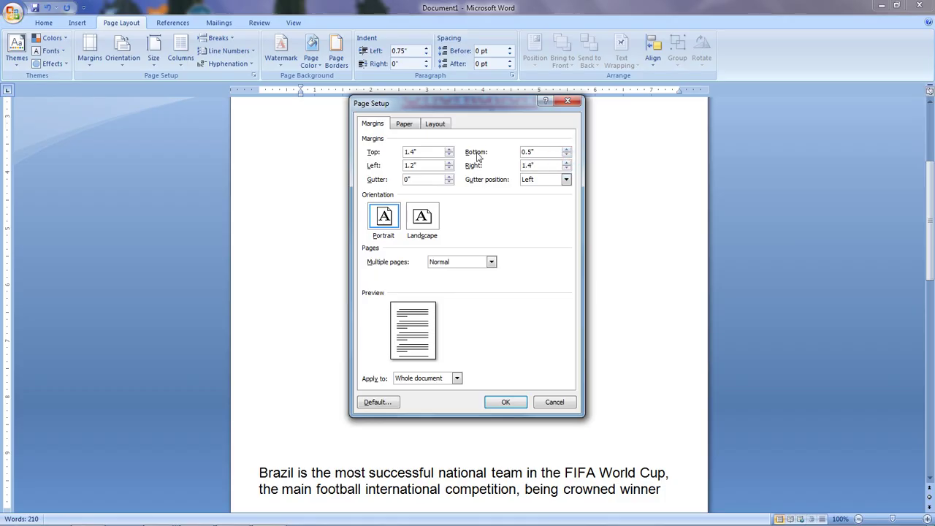
- Set the bottom margin to 1.1 inches
click(566, 149)
click(566, 149)
click(567, 149)
click(566, 149)
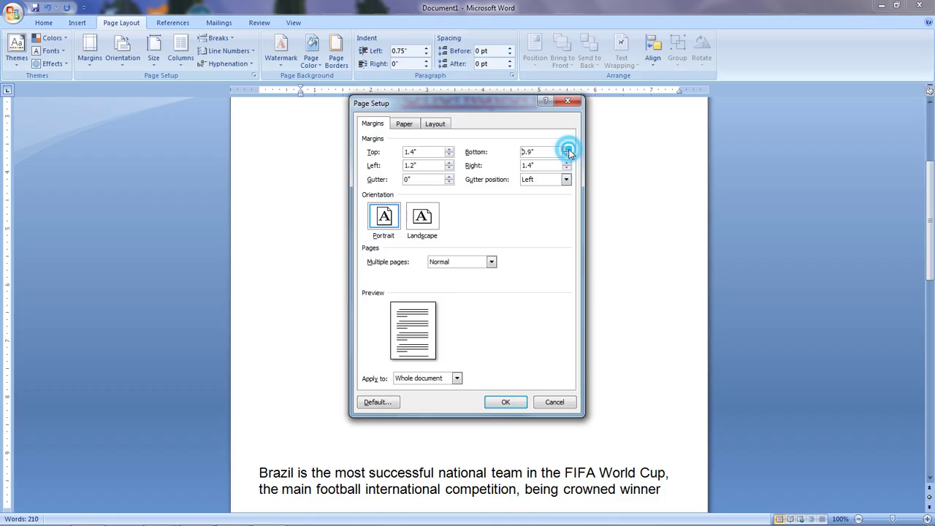
click(566, 149)
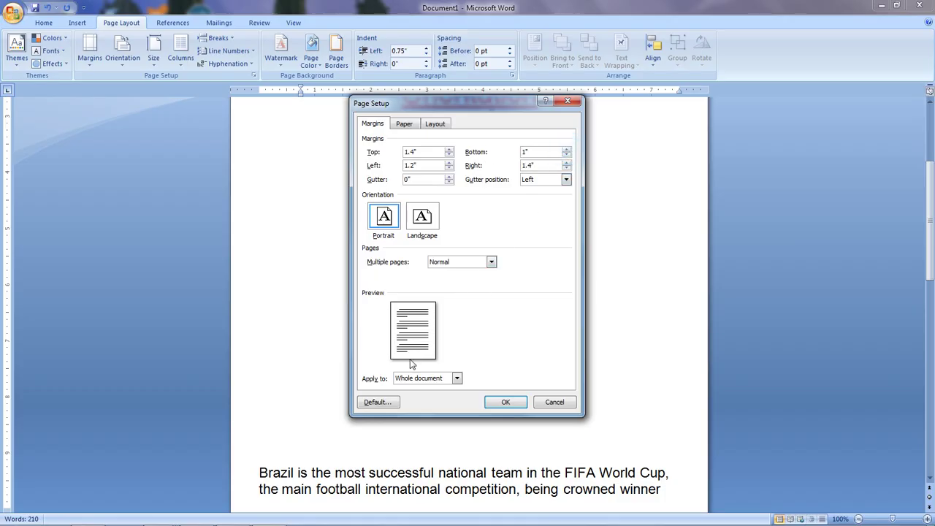
click(567, 149)
click(567, 149)
click(567, 149)
click(567, 149)
click(567, 154)
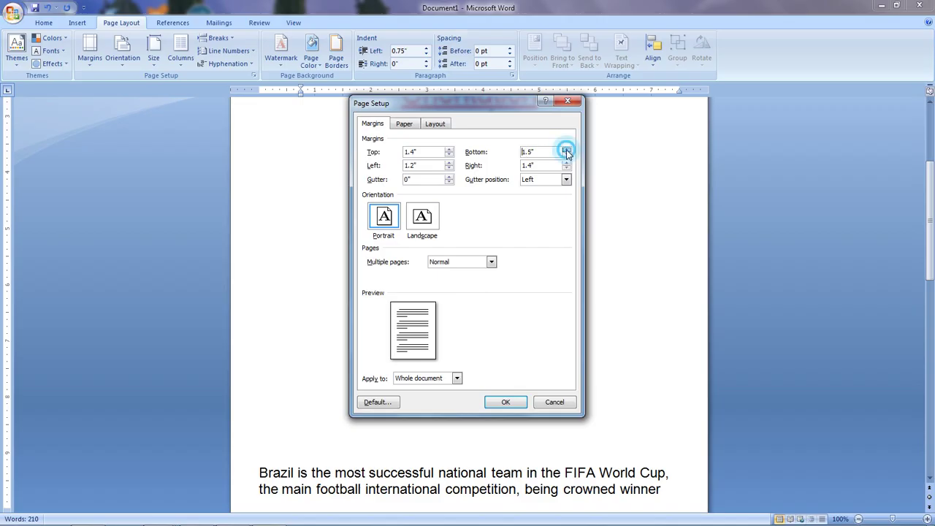
click(567, 155)
click(567, 155)
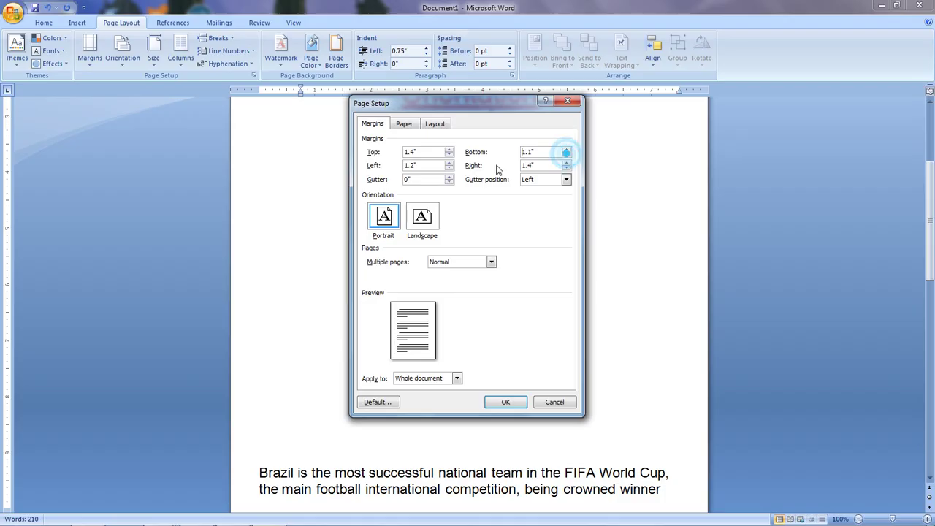
- Lower the top margin to 0.9" and the left margin to 0.8", then apply the margins
click(449, 156)
click(449, 156)
click(449, 155)
click(450, 155)
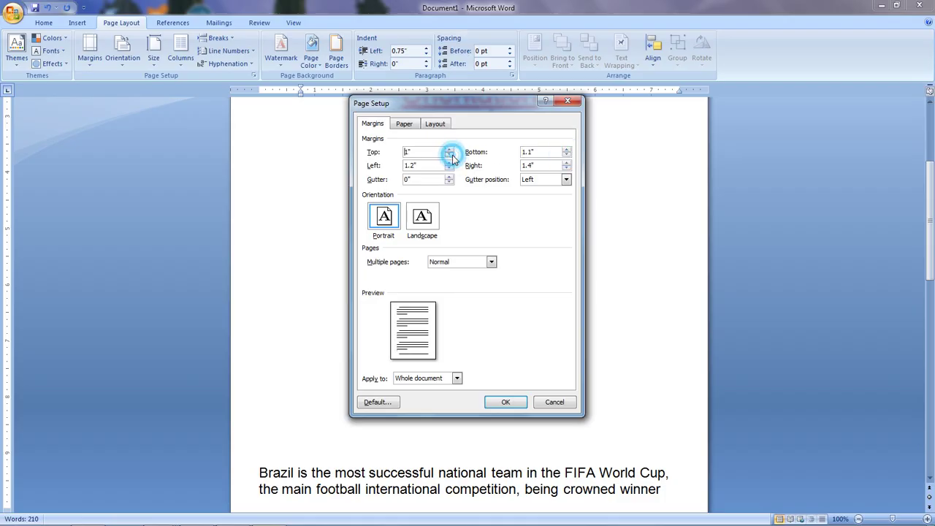
click(449, 155)
click(449, 168)
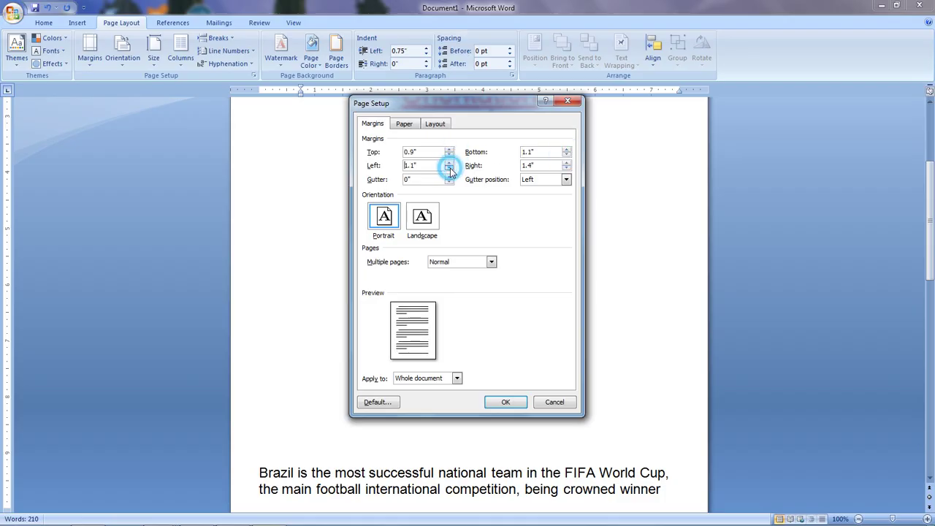
click(449, 168)
click(450, 169)
click(450, 168)
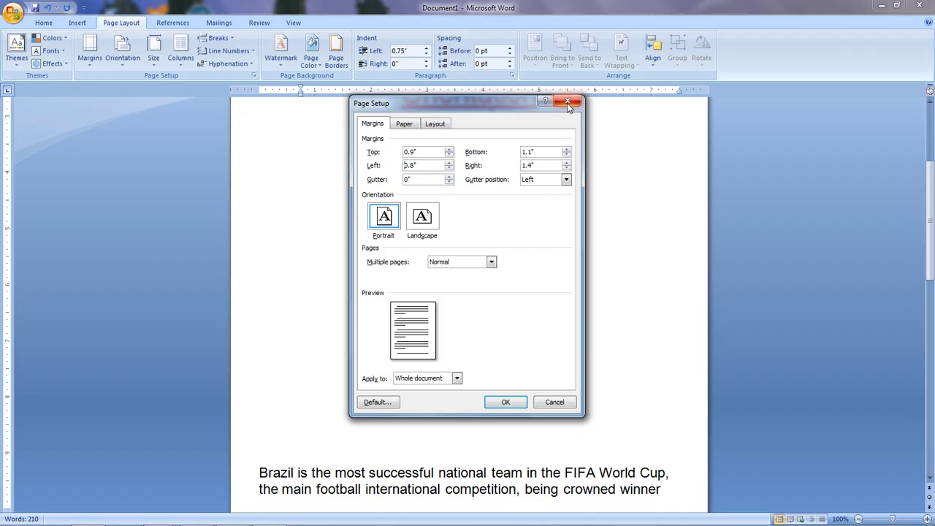
click(513, 401)
- Review the narrowed Brazil paragraphs on page two, then show the Orientation dropdown
scroll(513, 399, down, 15)
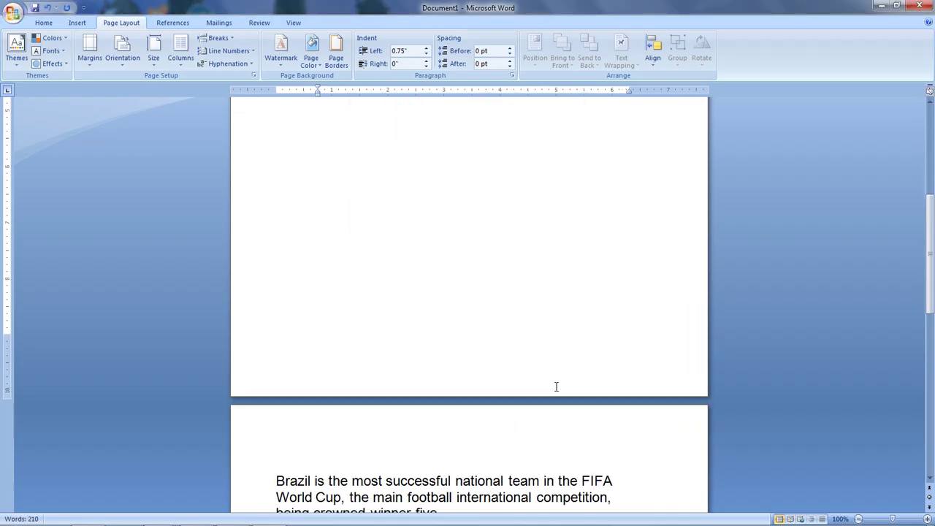
scroll(253, 359, down, 3)
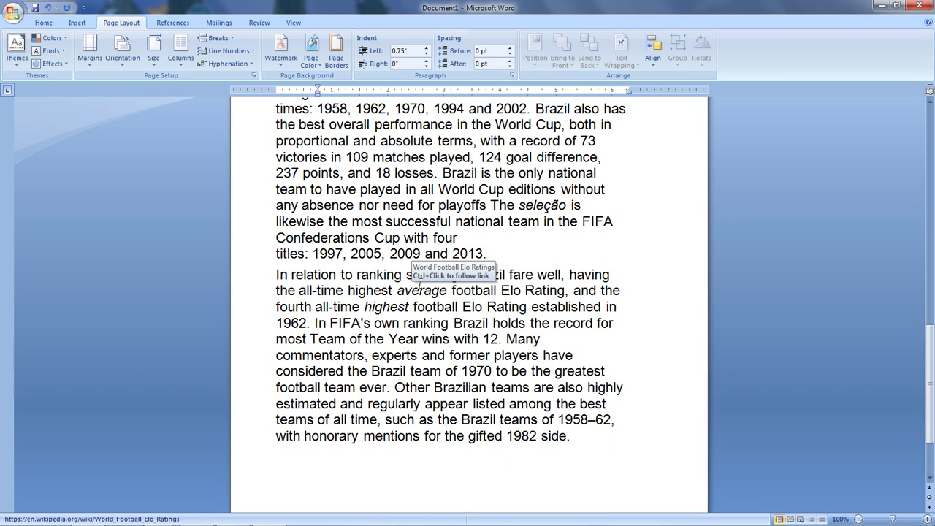
scroll(431, 289, up, 3)
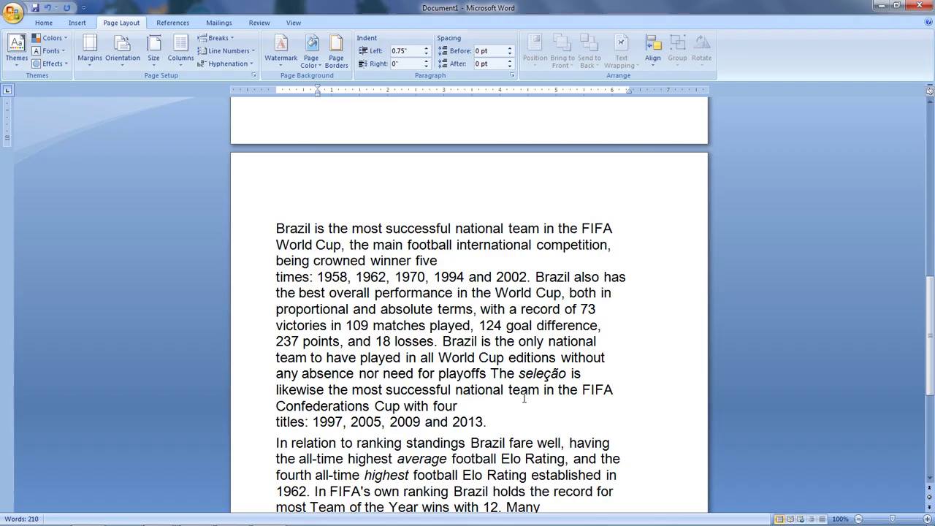
click(118, 63)
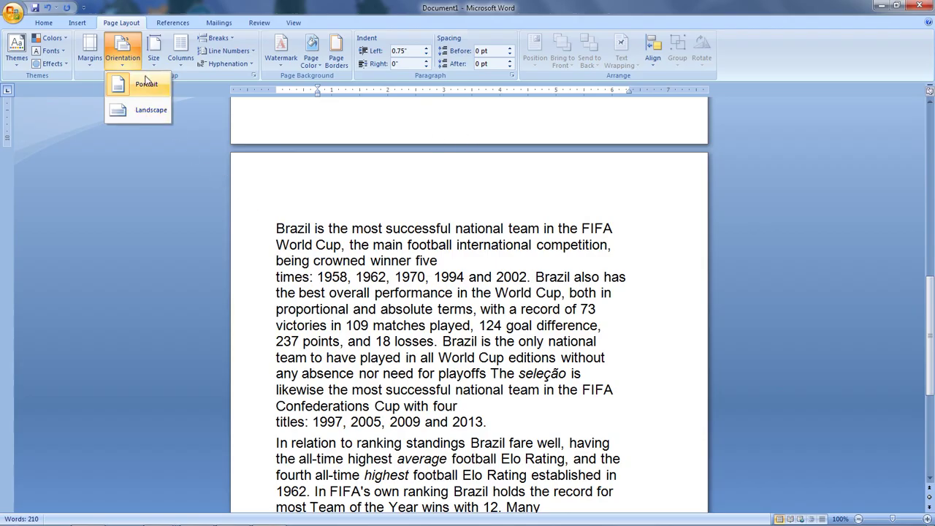
- Switch the pages to Landscape, review the wider layout, then return them to Portrait
click(146, 83)
click(122, 57)
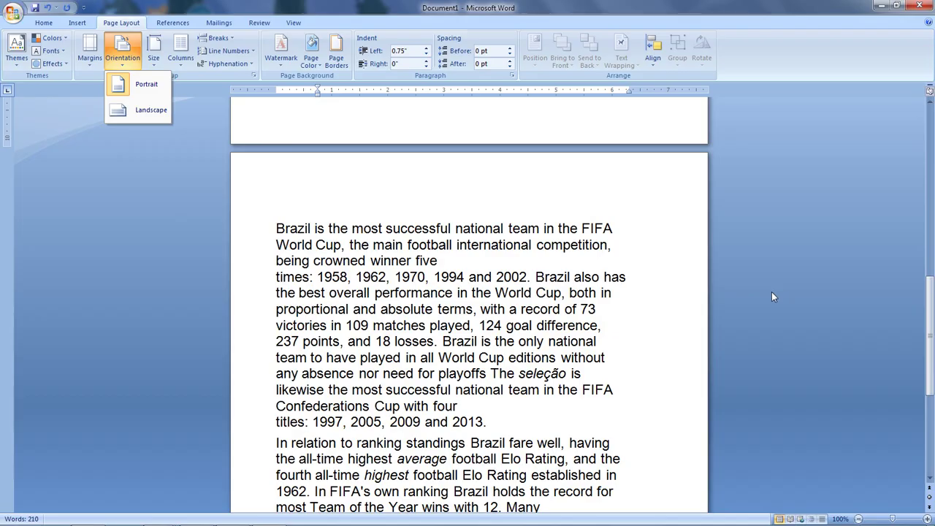
click(150, 109)
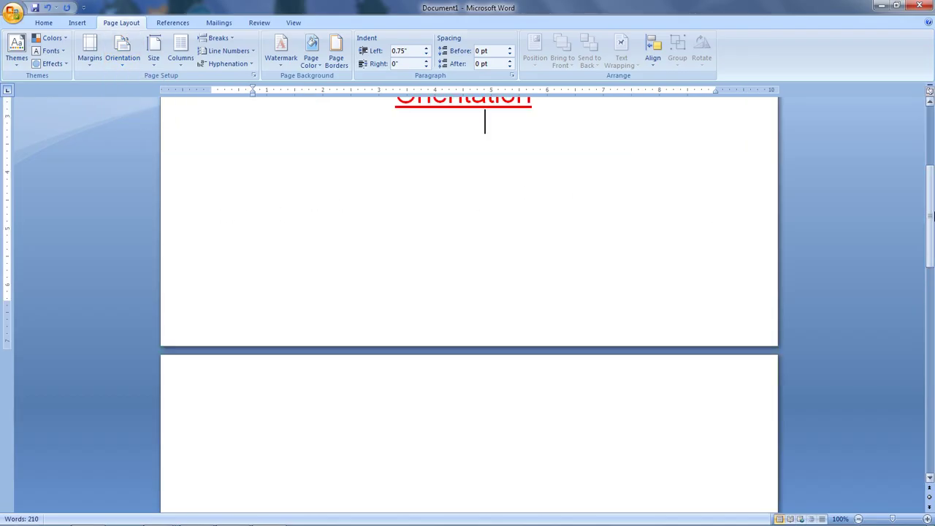
scroll(223, 217, down, 15)
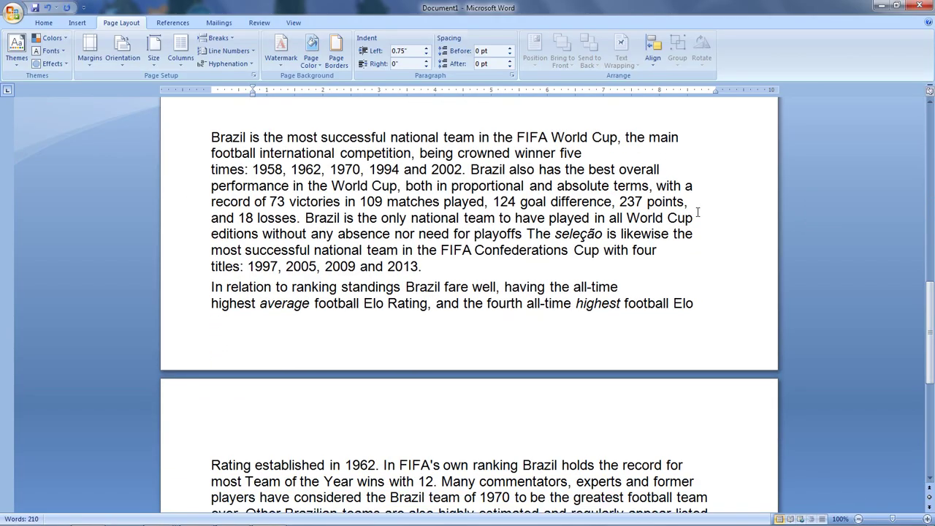
drag(930, 333, 930, 395)
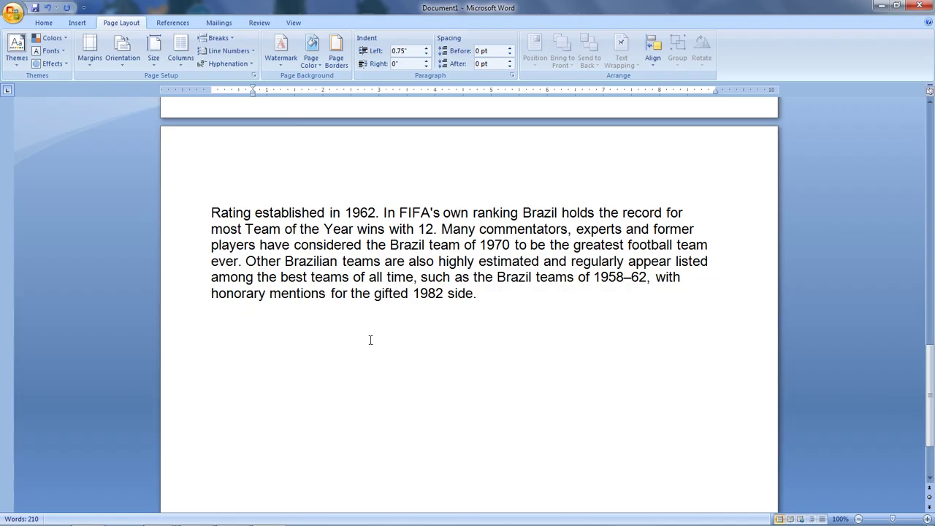
click(126, 64)
click(125, 83)
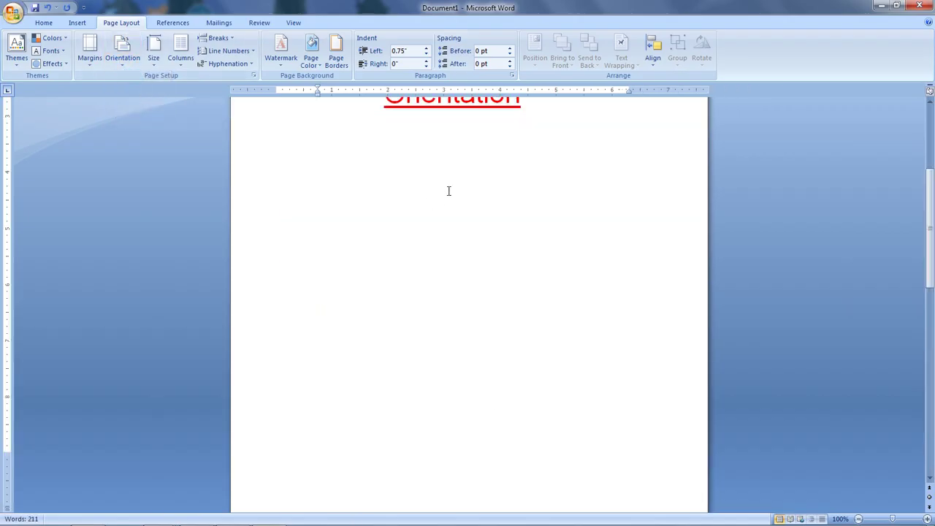
- Show the Size dropdown listing paper sizes from Letter 8.5" x 11" to Envelope Monarch
drag(933, 245, 932, 241)
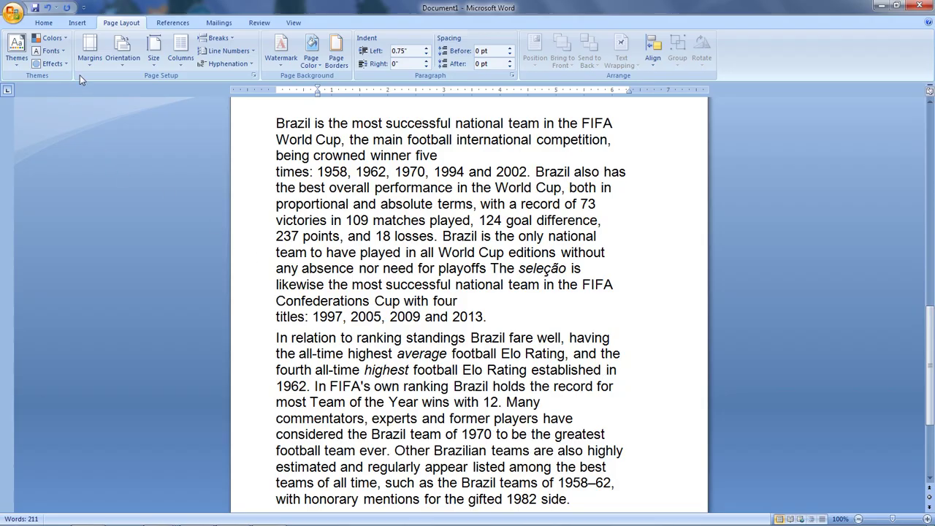
click(150, 67)
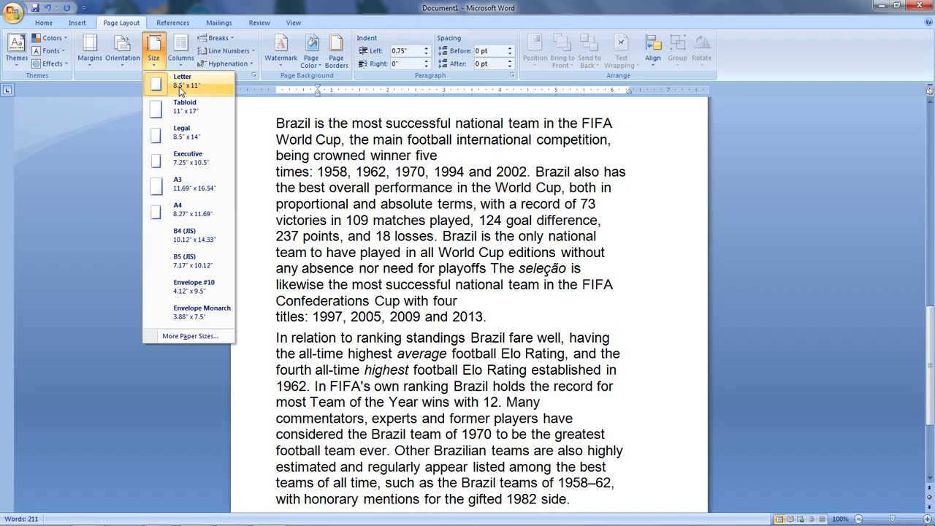
- Try A4 and Legal 8.5" x 14" paper, then settle on A4 8.27" x 11.69"
click(213, 217)
drag(928, 219, 933, 400)
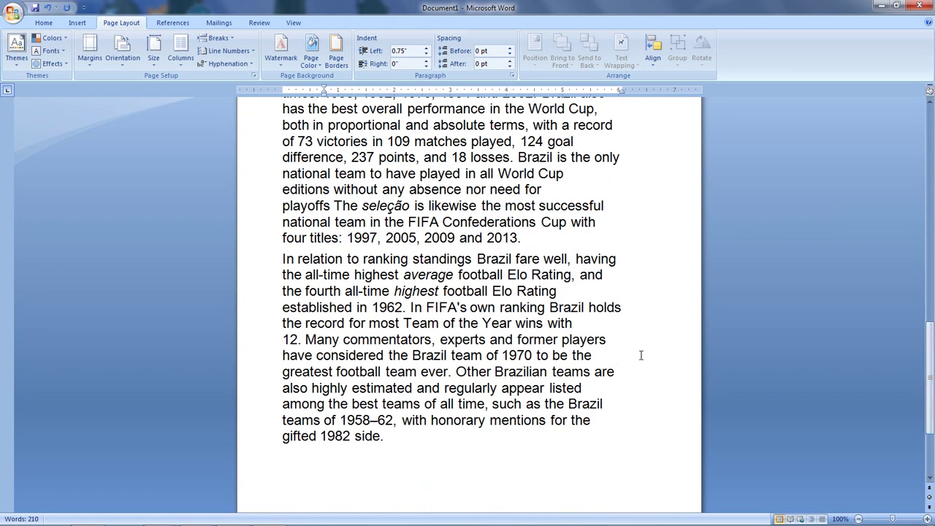
click(154, 58)
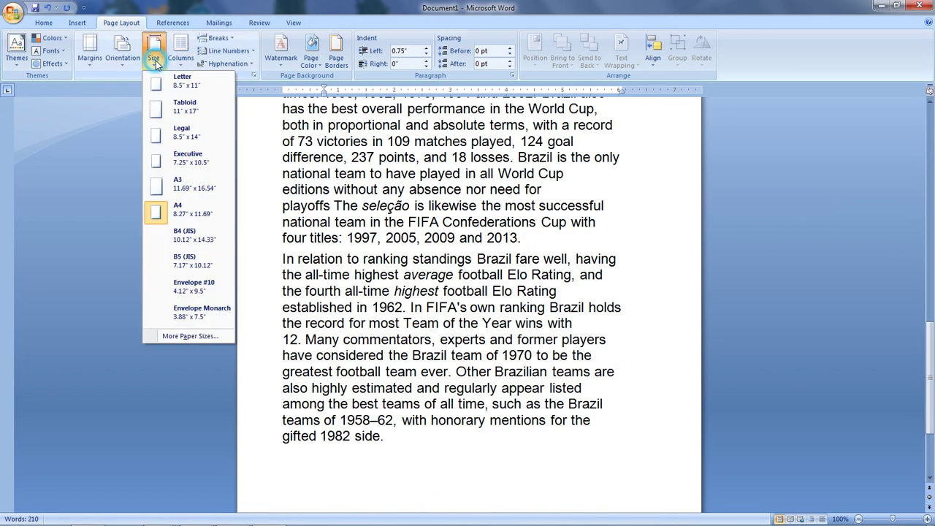
click(179, 137)
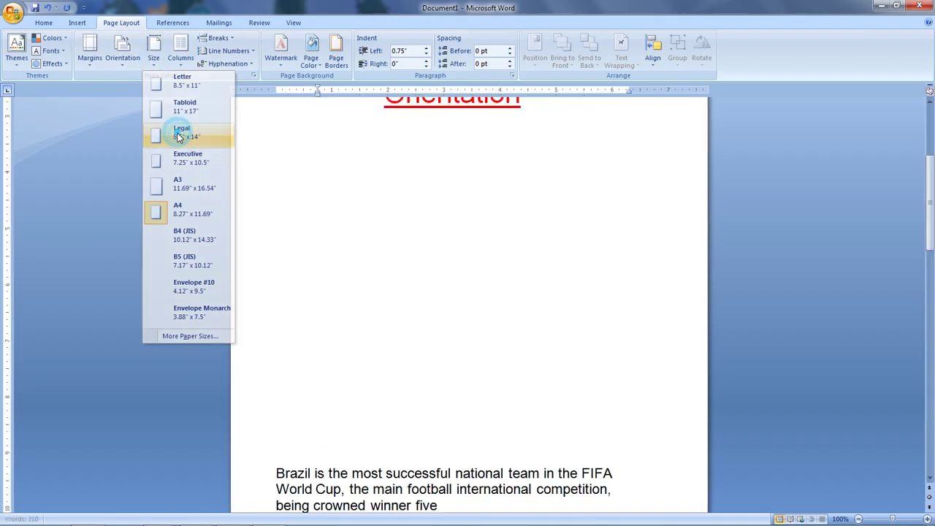
drag(932, 205, 933, 313)
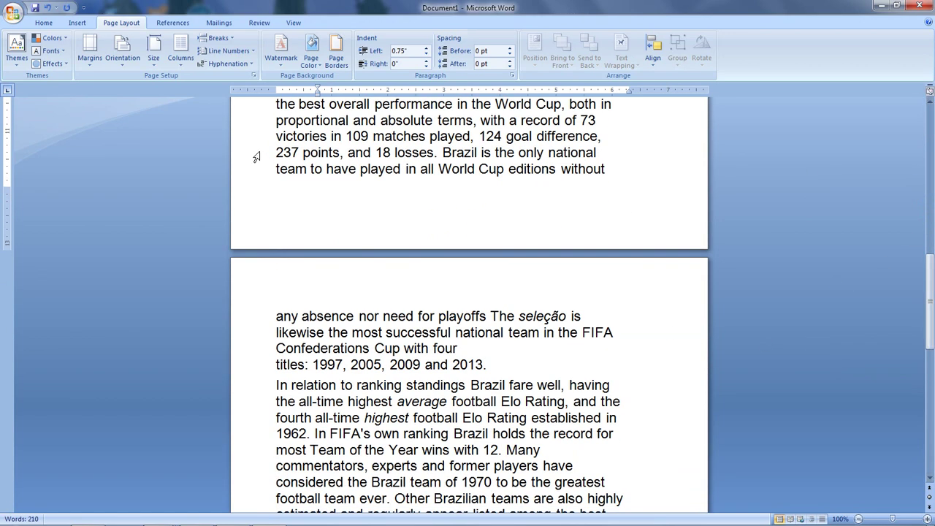
click(157, 60)
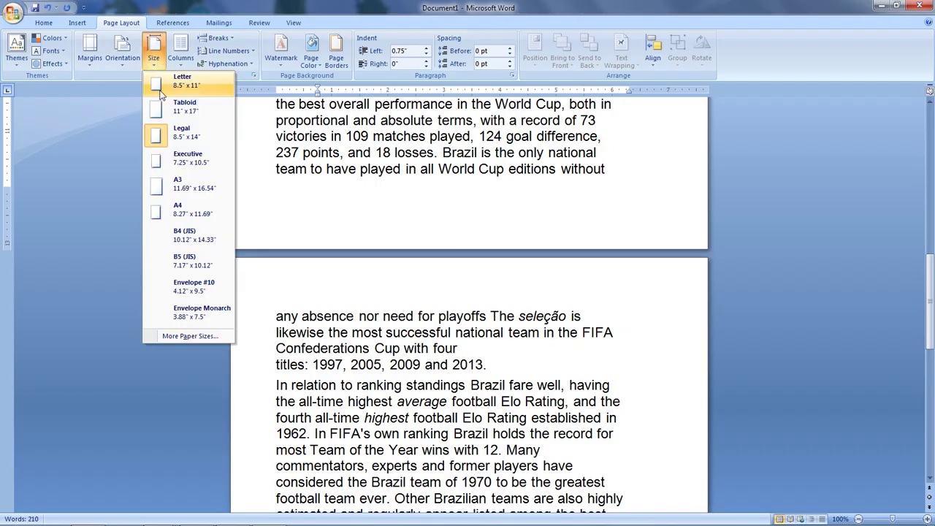
click(178, 210)
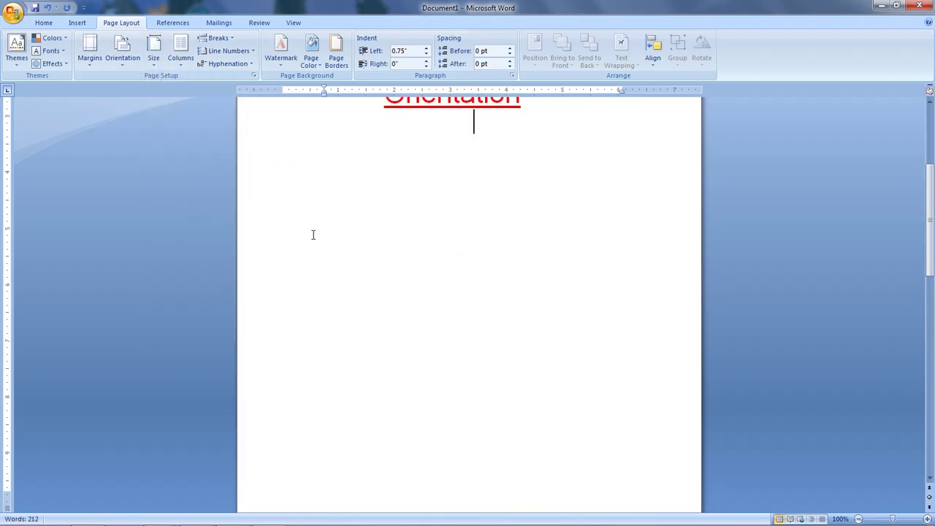
drag(933, 219, 933, 392)
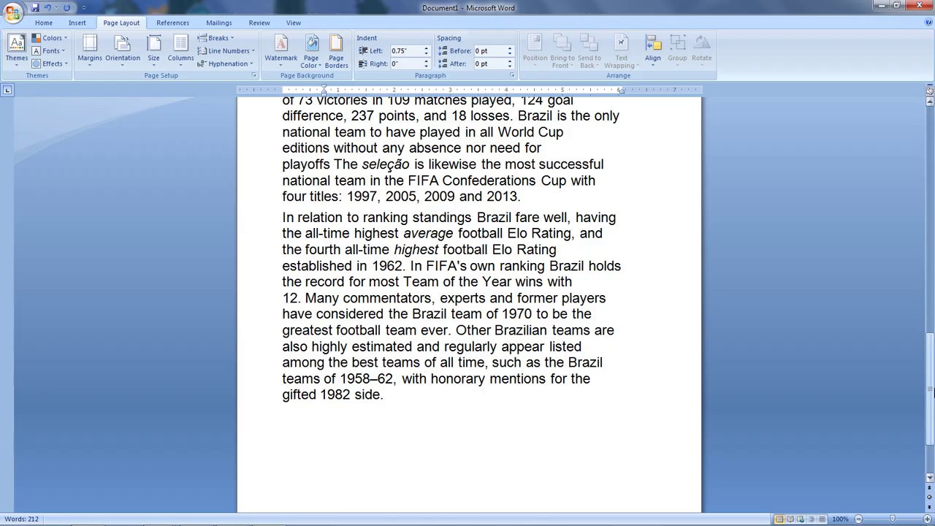
drag(933, 392, 934, 170)
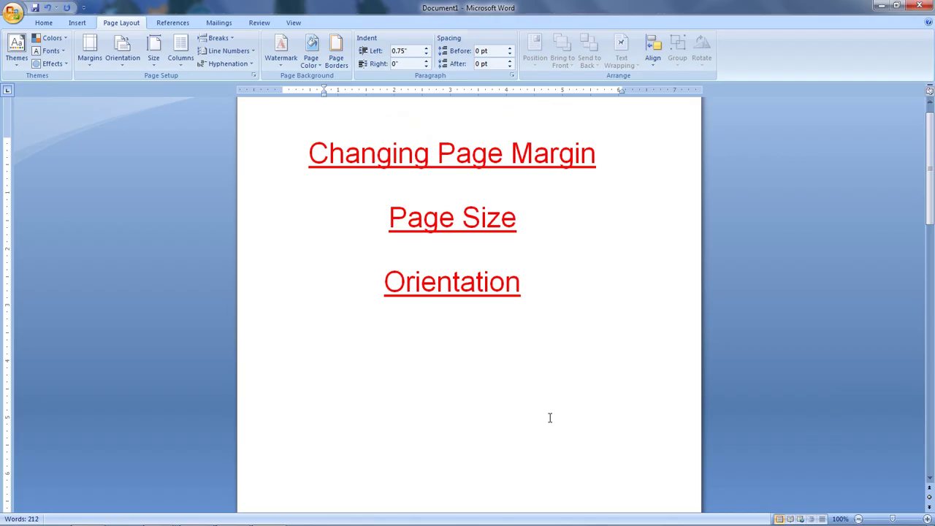